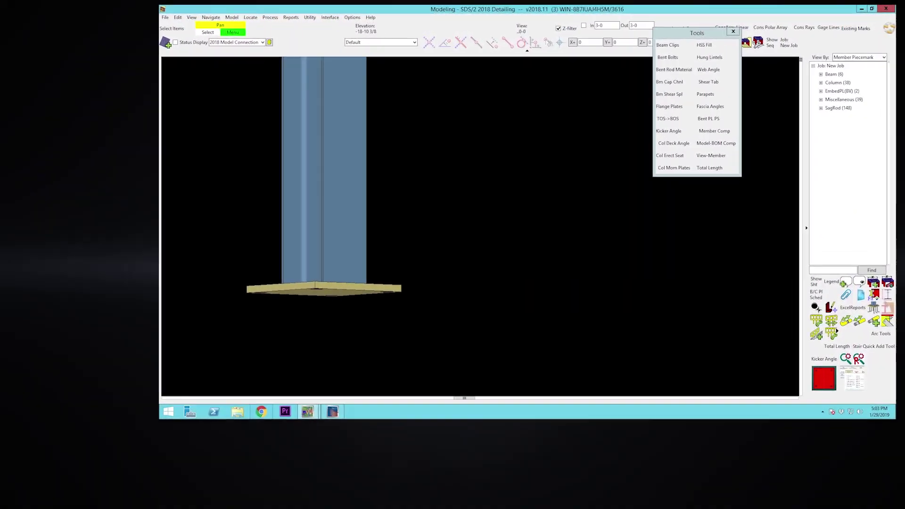
Add a Base Plate Shear Key component to the column above the base plate.
middle_click_drag(457, 291, 526, 302)
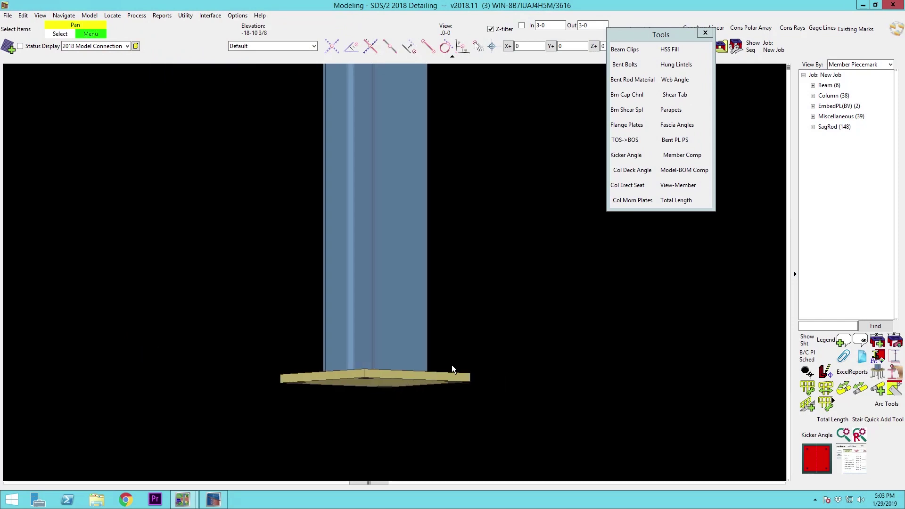
left_click(397, 333)
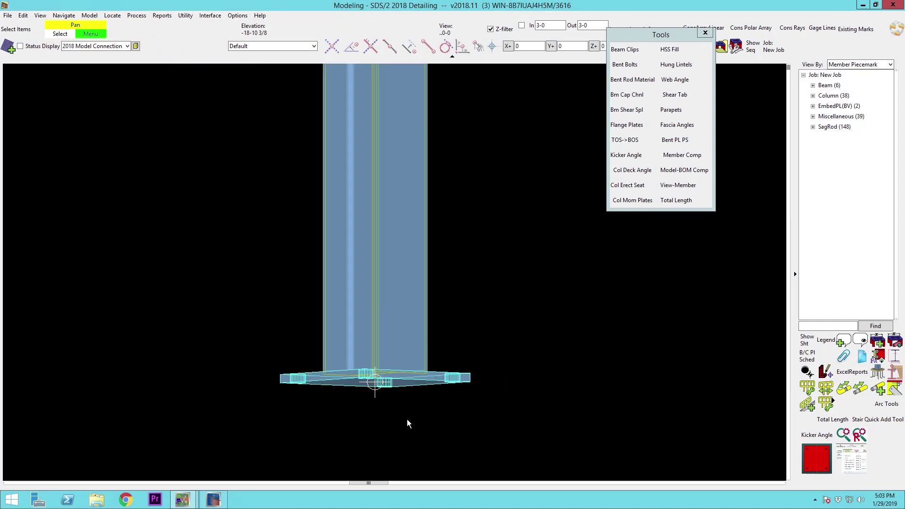
left_click(379, 349)
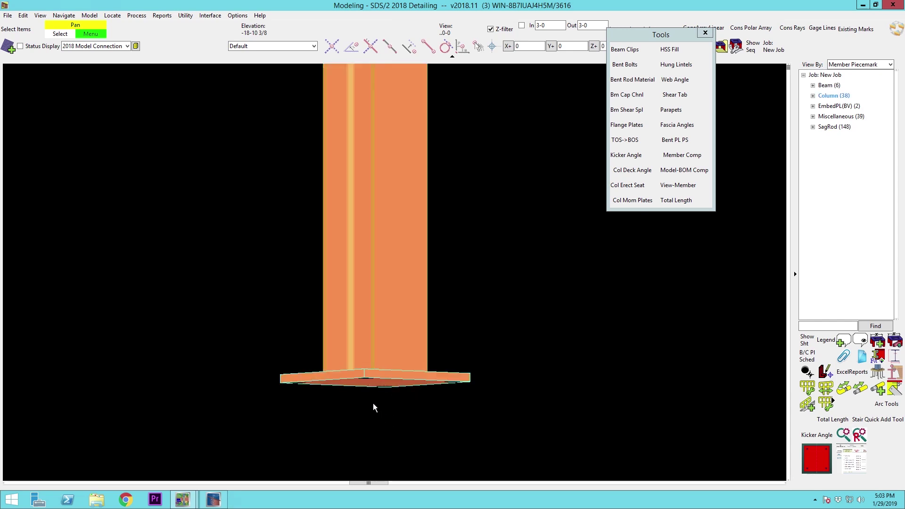
key("c")
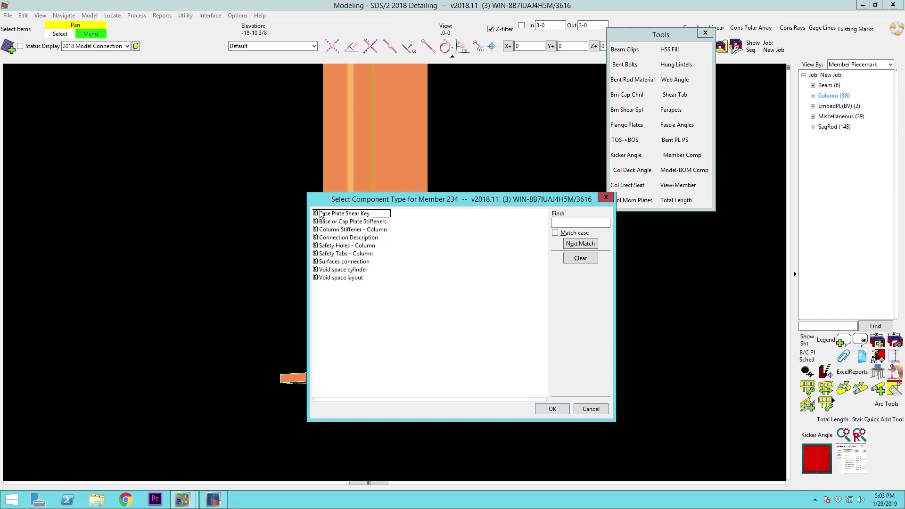
double_click(333, 216)
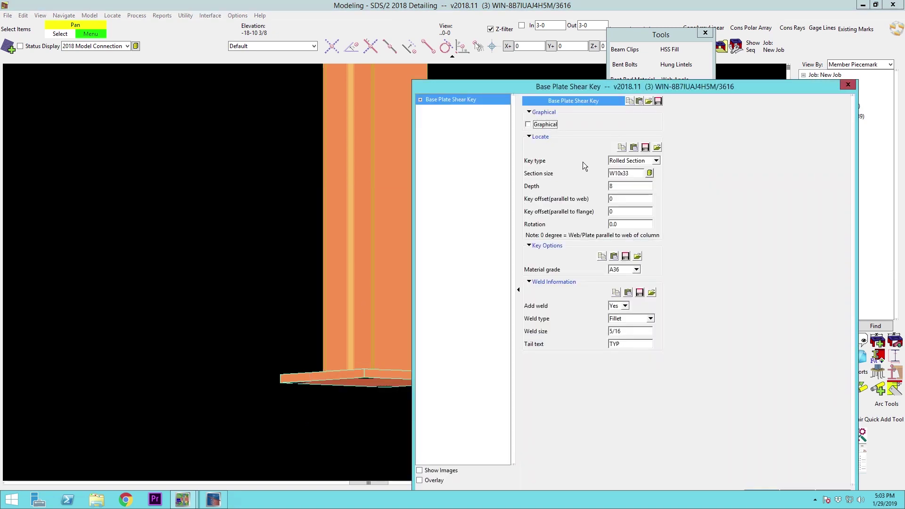
Create the shear key as a Rolled Section of size hss6x6x1/2 with a depth of 8.
left_click(656, 161)
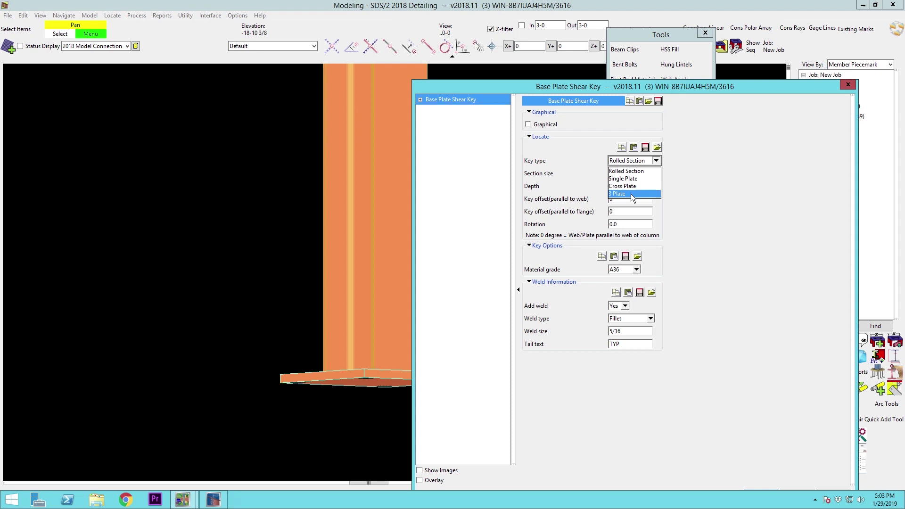
left_click(632, 171)
double_click(632, 174)
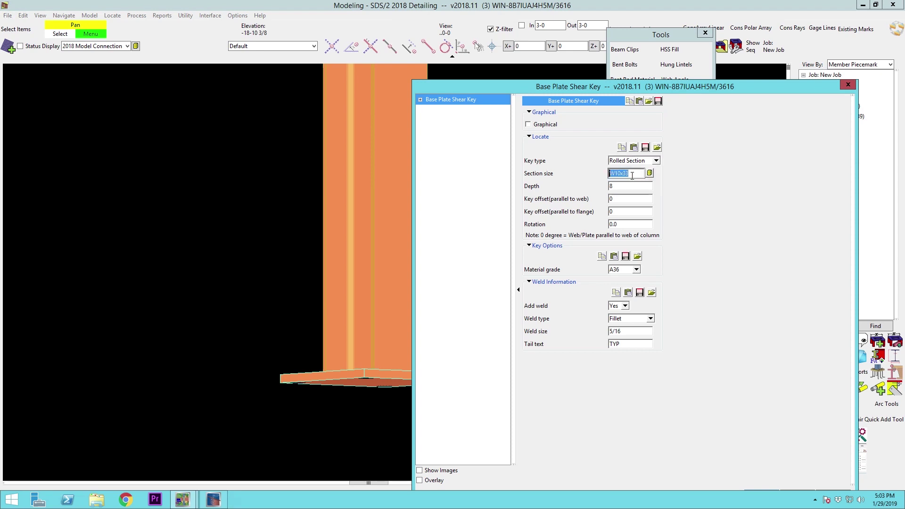
type("hss6x6x1/2")
key("Return")
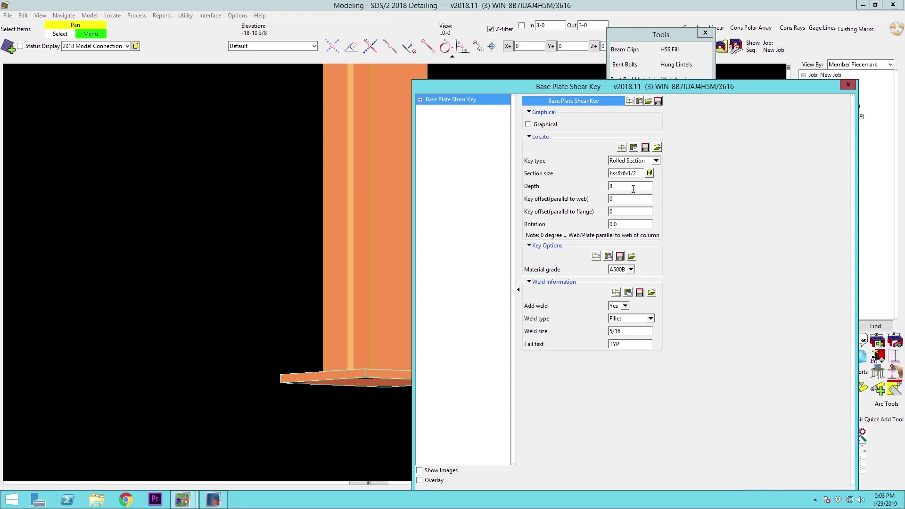
double_click(630, 189)
left_click_drag(629, 88, 529, 68)
key("Return")
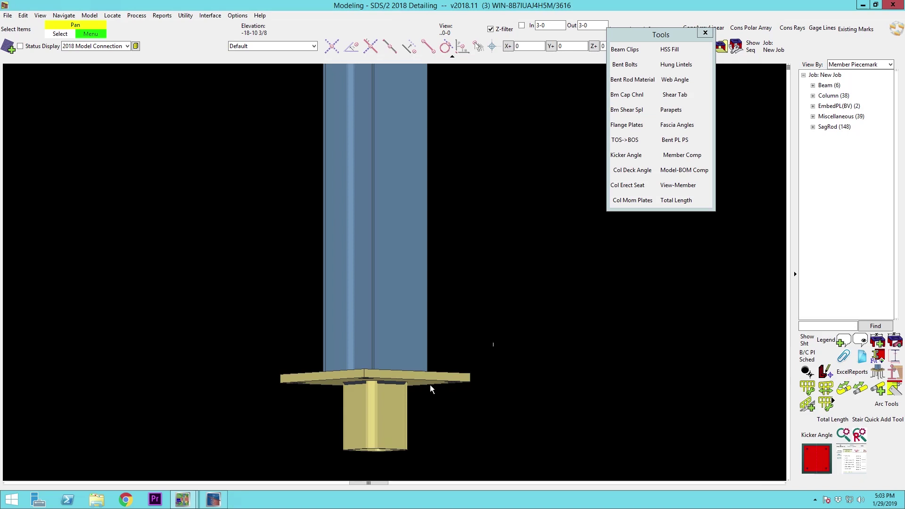
Offset the HSS shear key by 3 parallel to the web and 3 parallel to the flange.
scroll(429, 385, "up", 2)
middle_click_drag(397, 364, 363, 291, "shift")
scroll(363, 291, "down", 4)
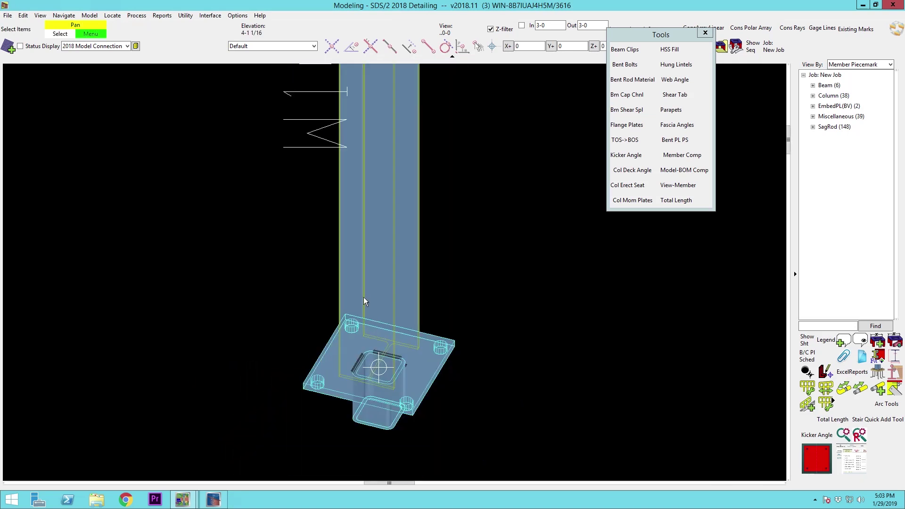
scroll(386, 374, "up", 2)
scroll(395, 406, "up", 1)
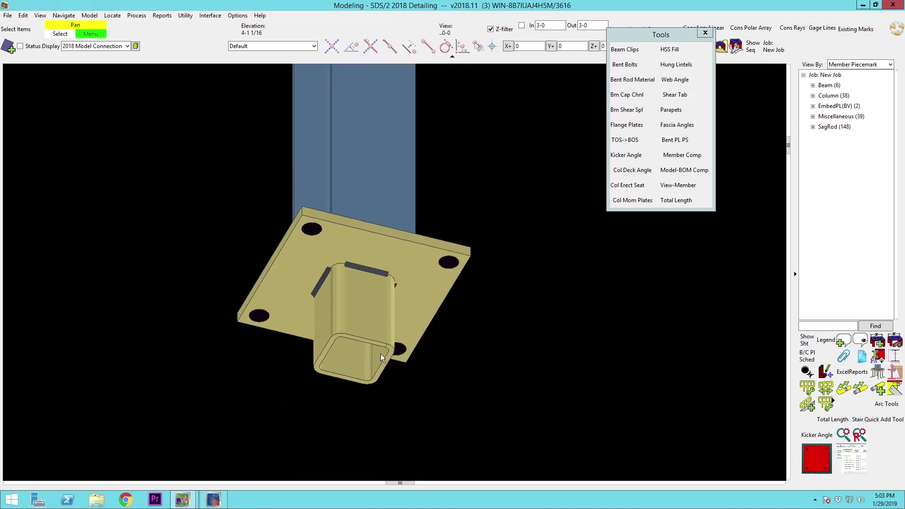
double_click(372, 329)
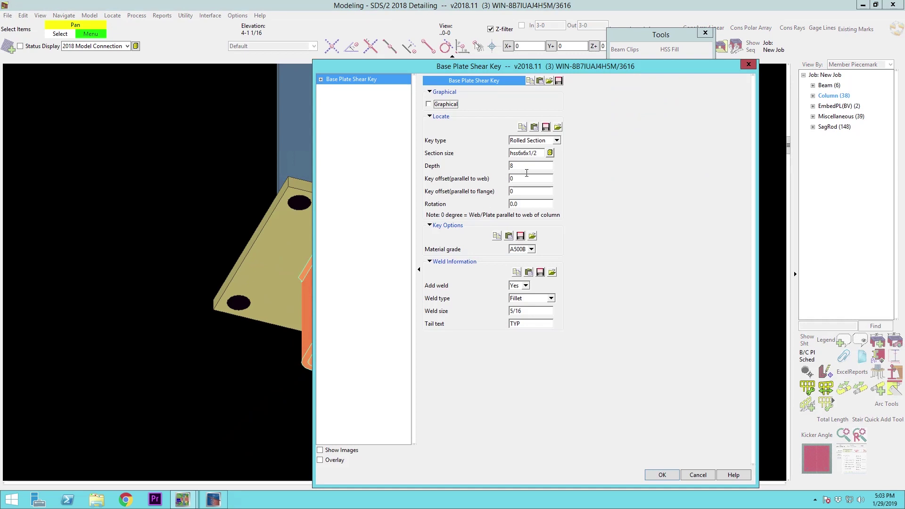
left_click(530, 180)
key("Return")
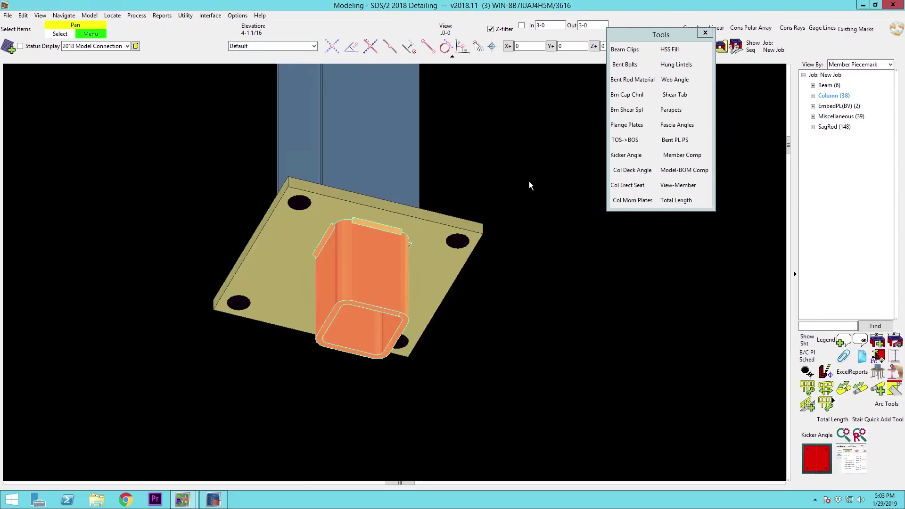
double_click(327, 285)
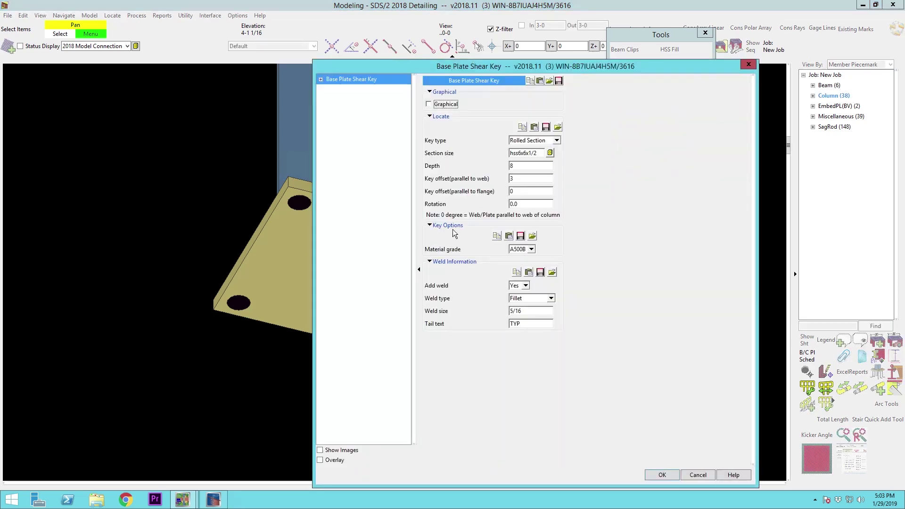
left_click(523, 190)
key("Return")
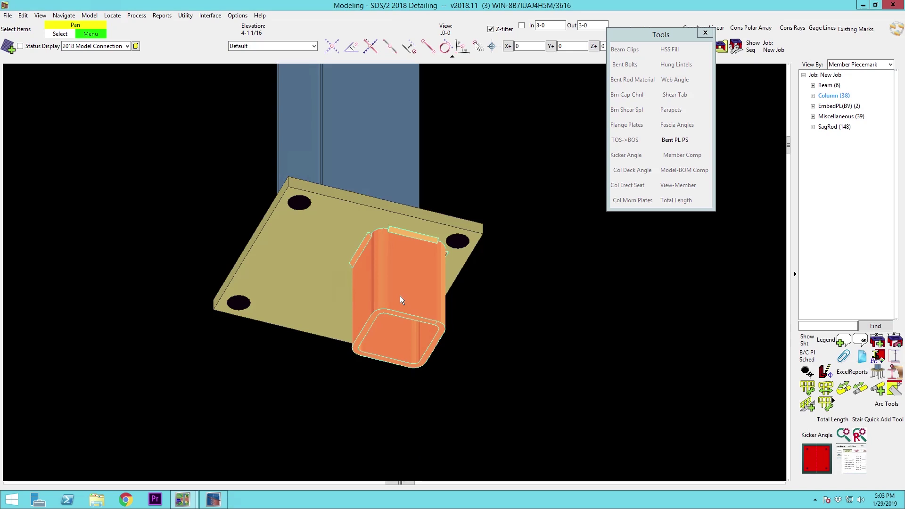
Set the shear key's rotation to 45 and both key offsets to 0.
double_click(399, 296)
left_click(522, 206)
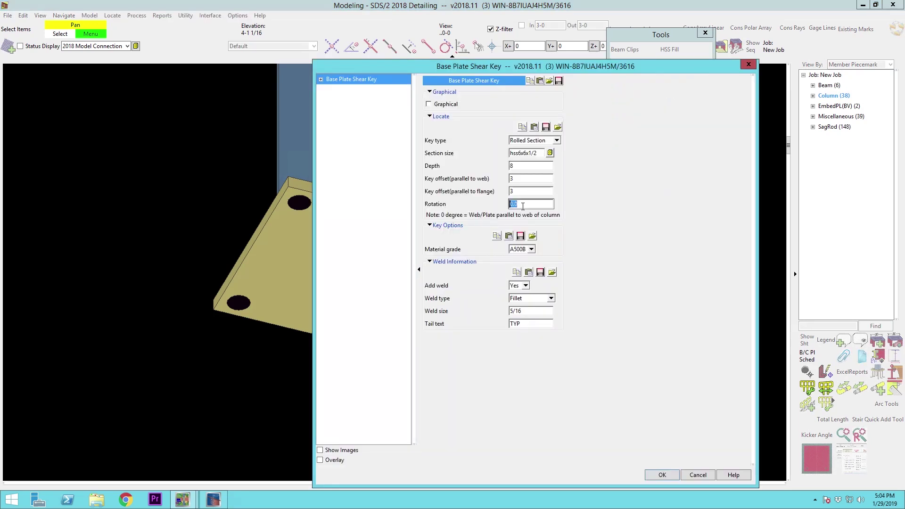
type("45")
key("shift+Tab")
type("0")
key("shift+Tab")
type("0")
key("Return")
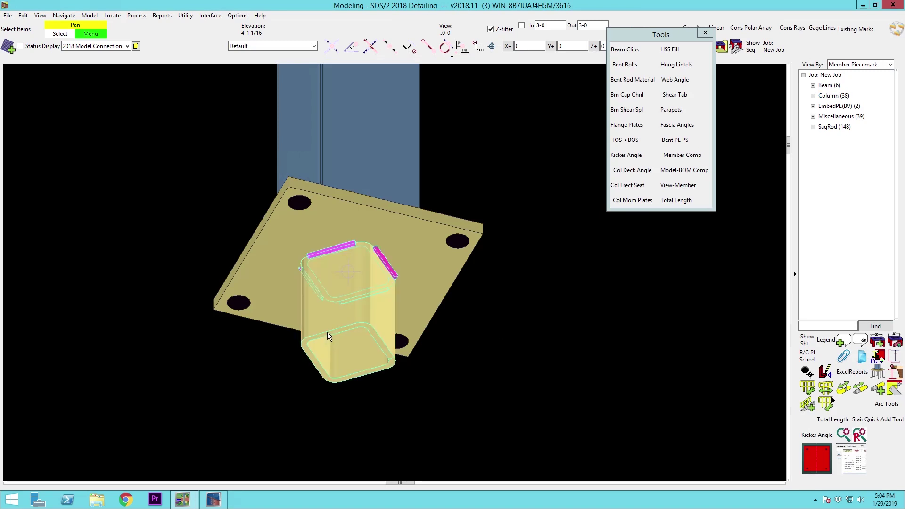
Change the shear key type to Single Plate with a full plate thickness of 1.
middle_click_drag(327, 332, 341, 295)
double_click(340, 295)
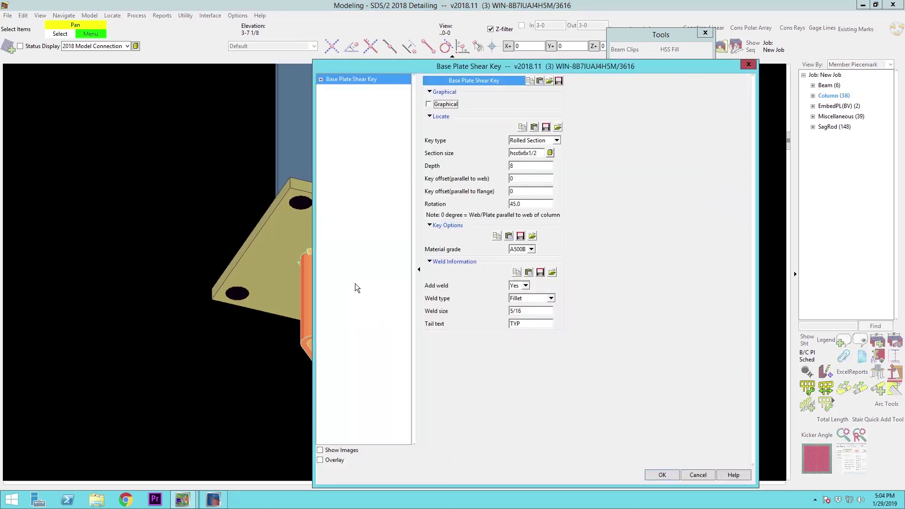
left_click(556, 140)
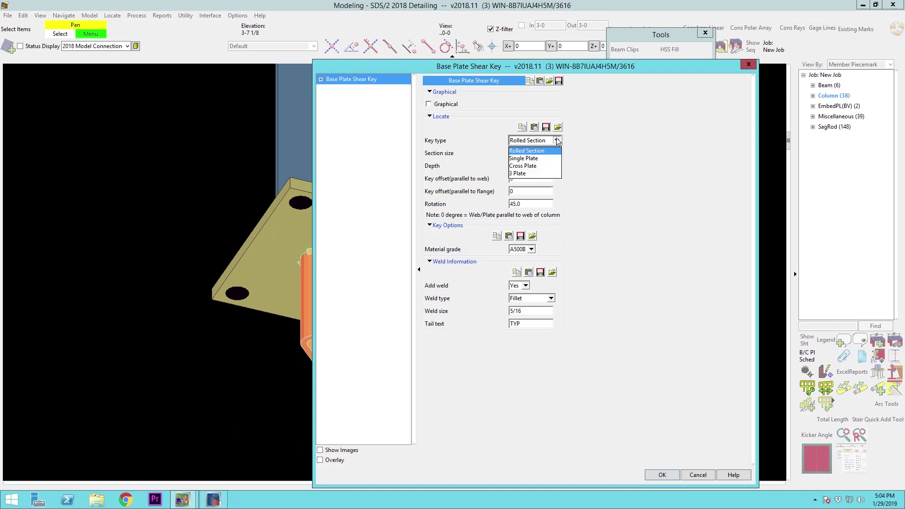
left_click(539, 161)
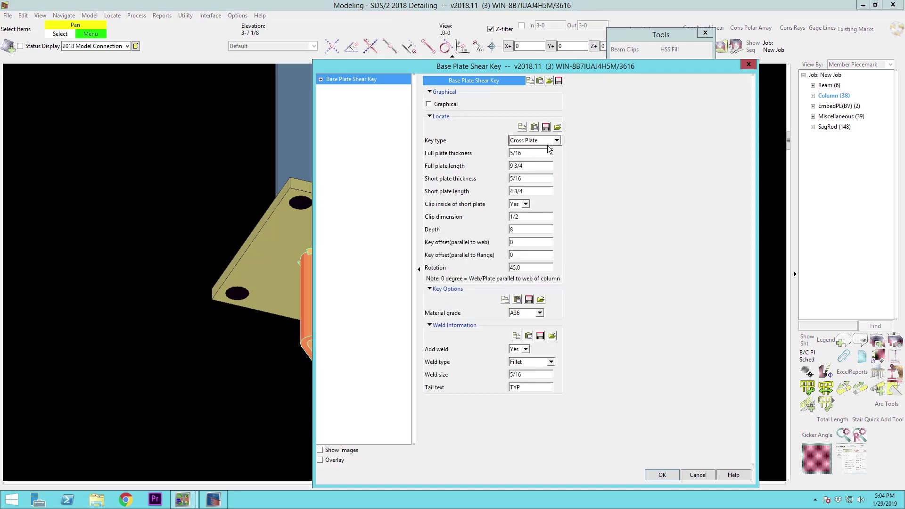
left_click(537, 141)
left_click(527, 159)
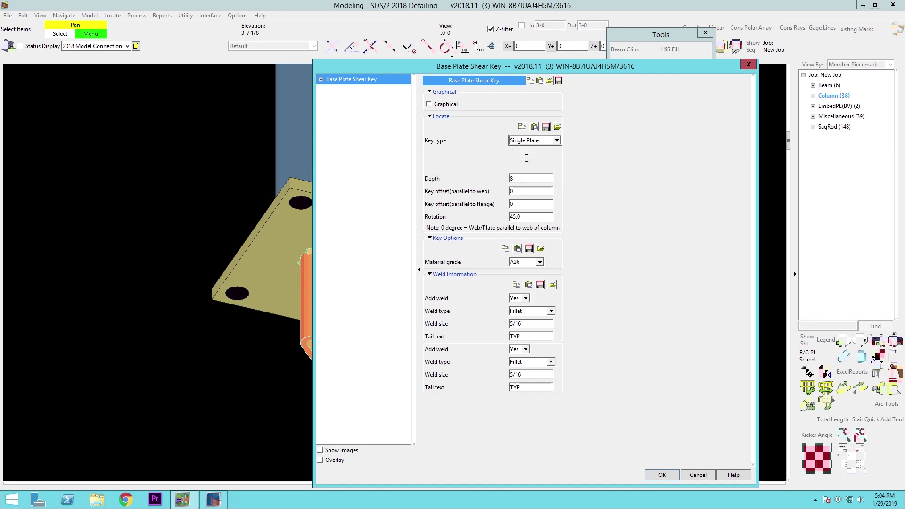
double_click(542, 152)
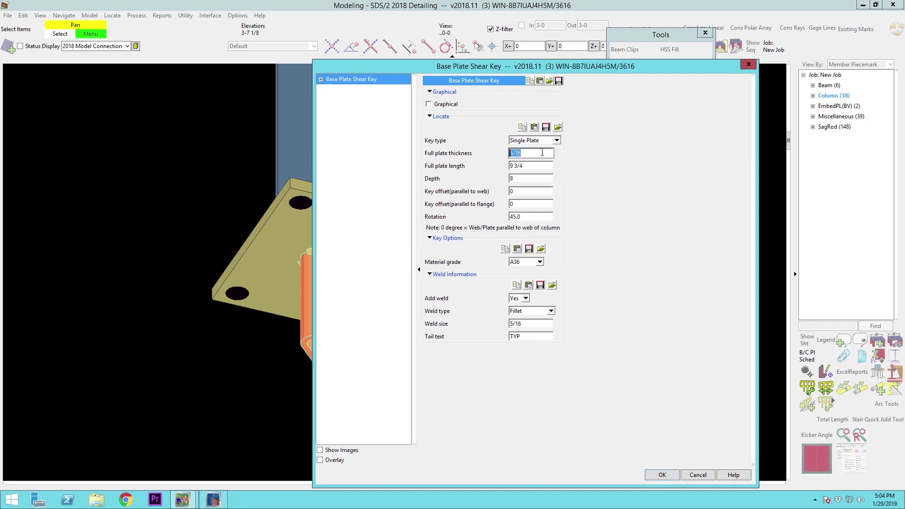
key("Return")
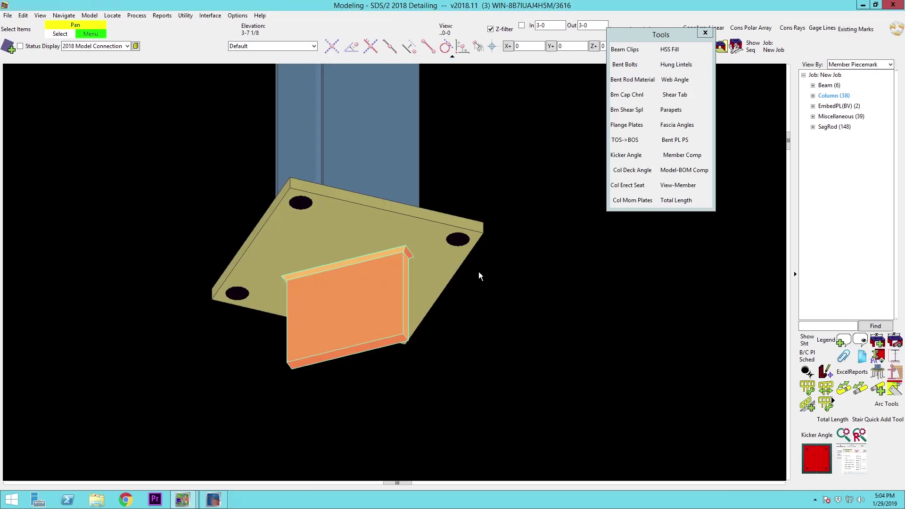
Set the single plate shear key's rotation to 0 and its depth to 2-0.
double_click(366, 326)
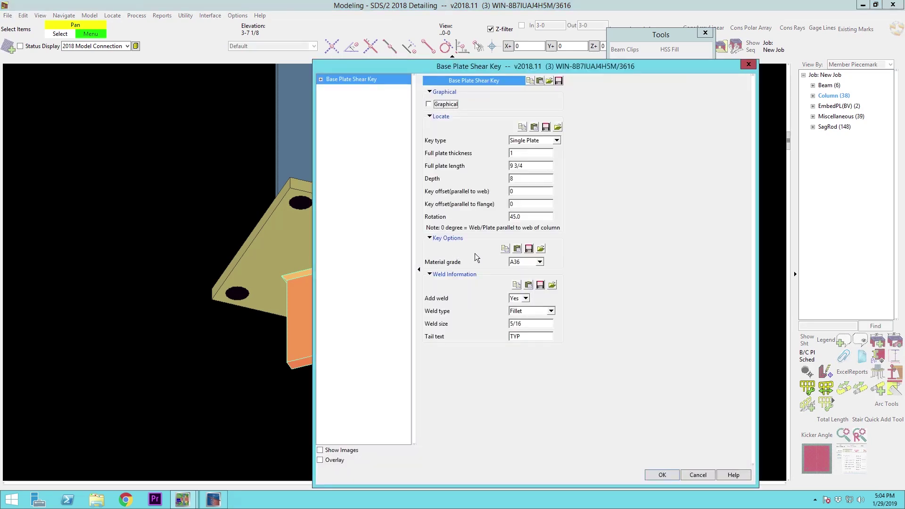
double_click(528, 217)
type("0")
double_click(524, 180)
key("Return")
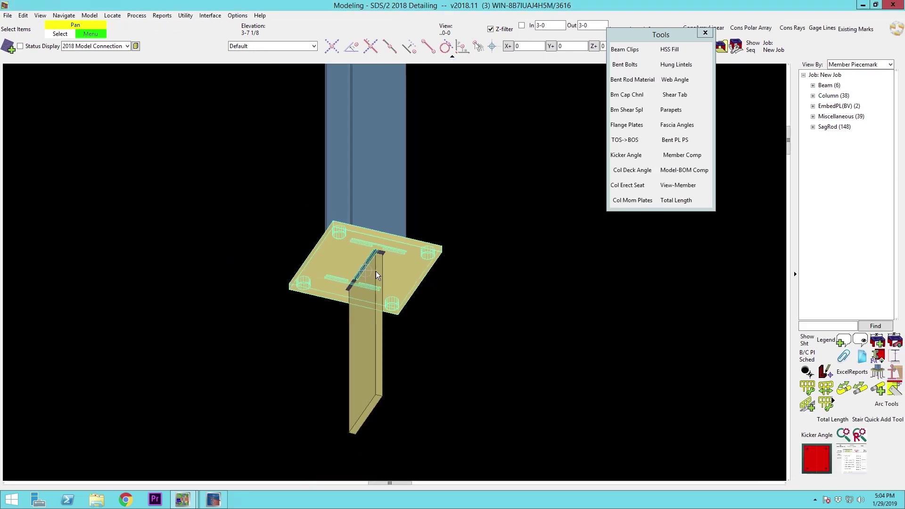
Rotate the single plate shear key to 90 degrees.
middle_click_drag(403, 288, 387, 299, "shift")
scroll(373, 300, "up", 2)
double_click(366, 299)
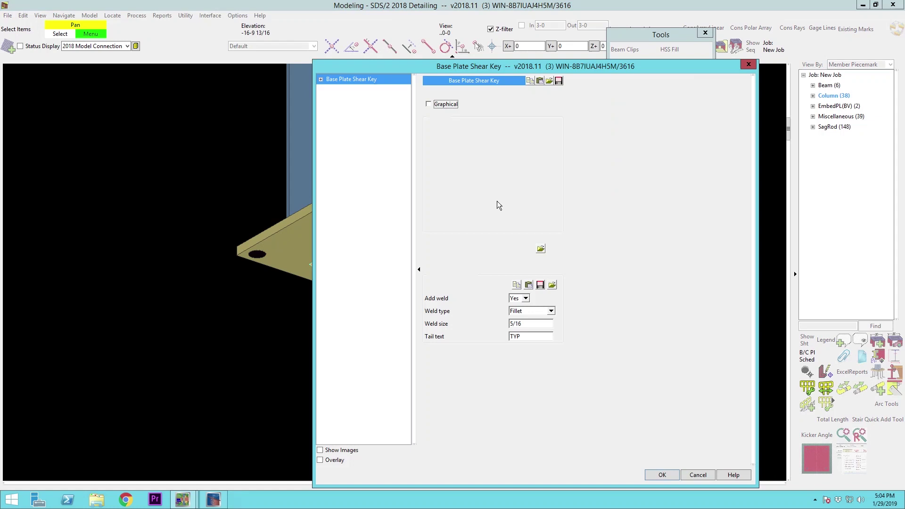
double_click(532, 218)
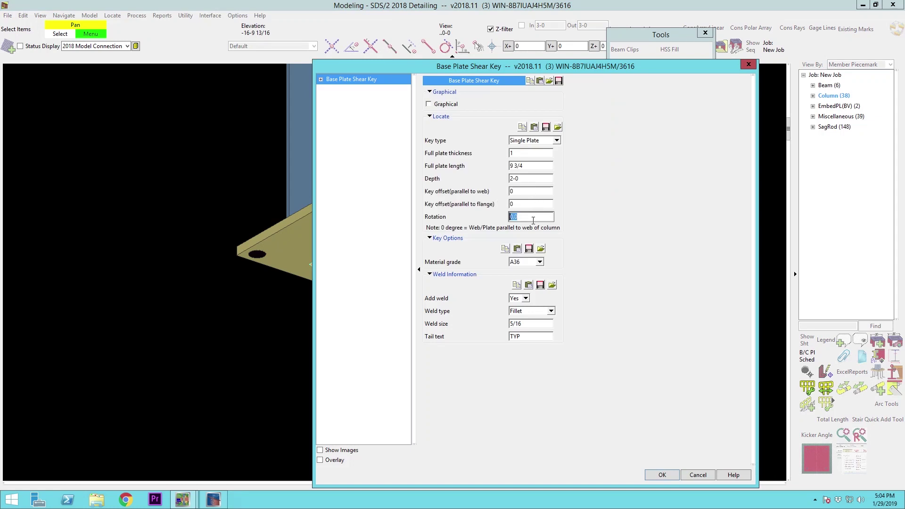
type("90")
key("Return")
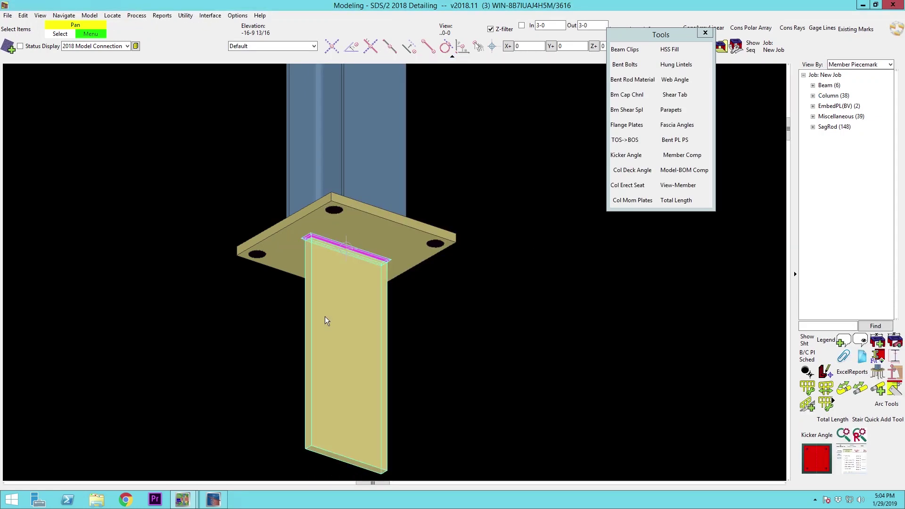
Change the shear key type to Cross Plate with a short plate thickness of 2.
double_click(324, 316)
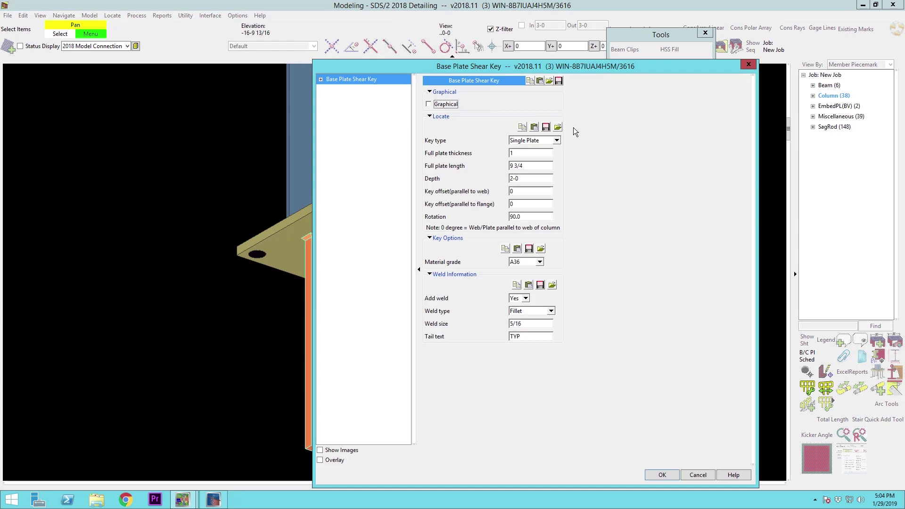
left_click(544, 141)
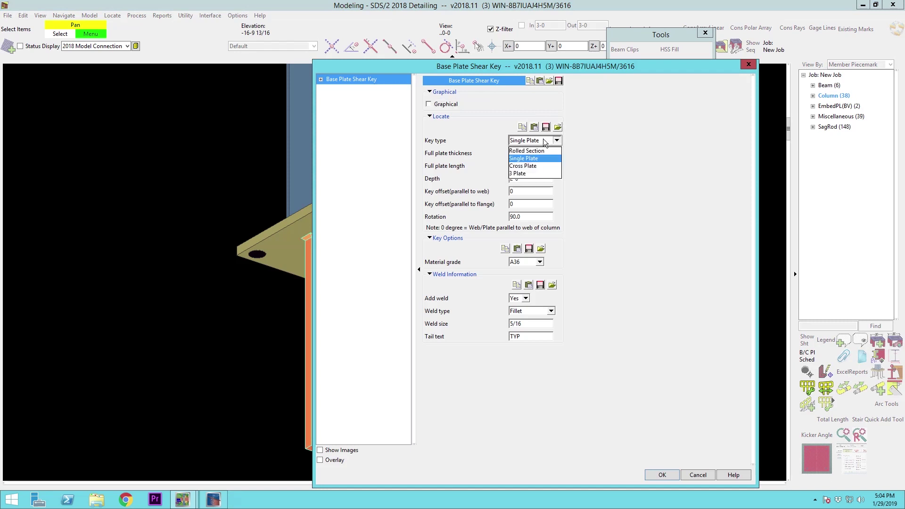
left_click(519, 166)
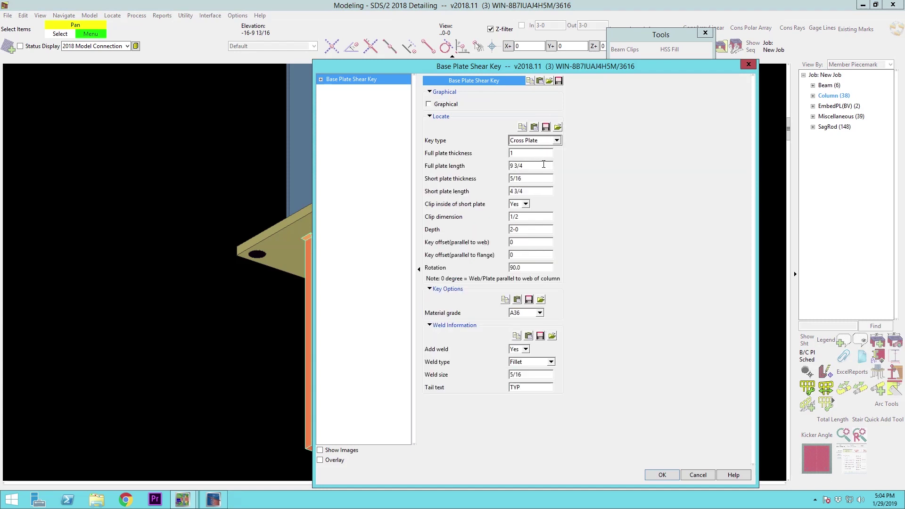
left_click(532, 180)
type("2")
key("Return")
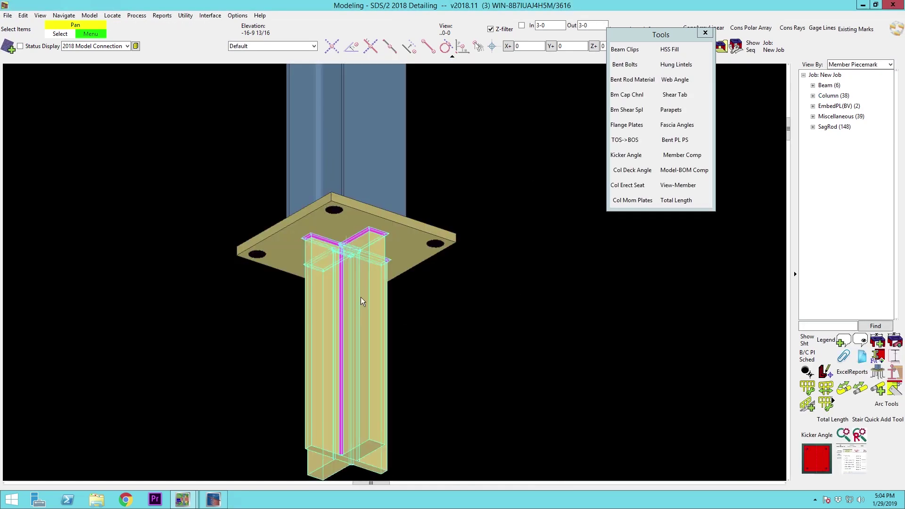
Reduce the depth of the cross plate shear key below the base plate.
scroll(336, 401, "up", 3)
left_click(348, 359)
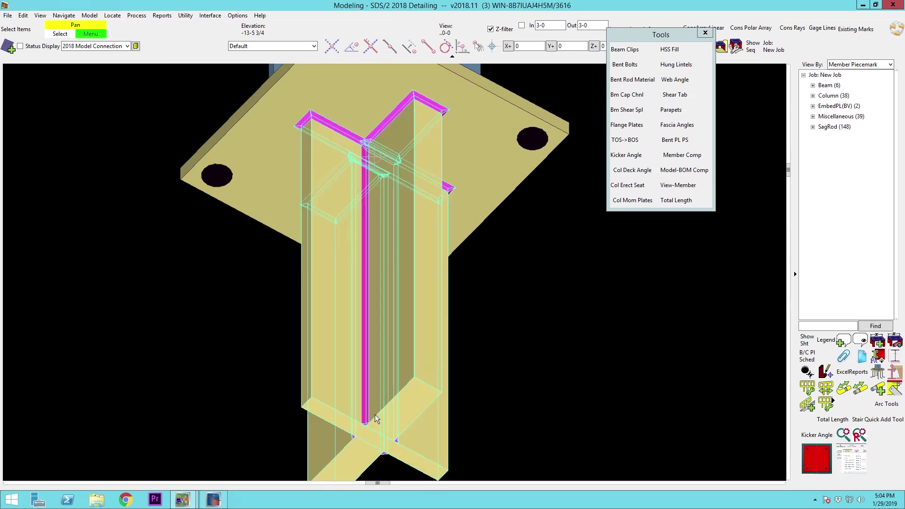
middle_click_drag(375, 415, 375, 378)
scroll(374, 378, "down", 3)
double_click(372, 327)
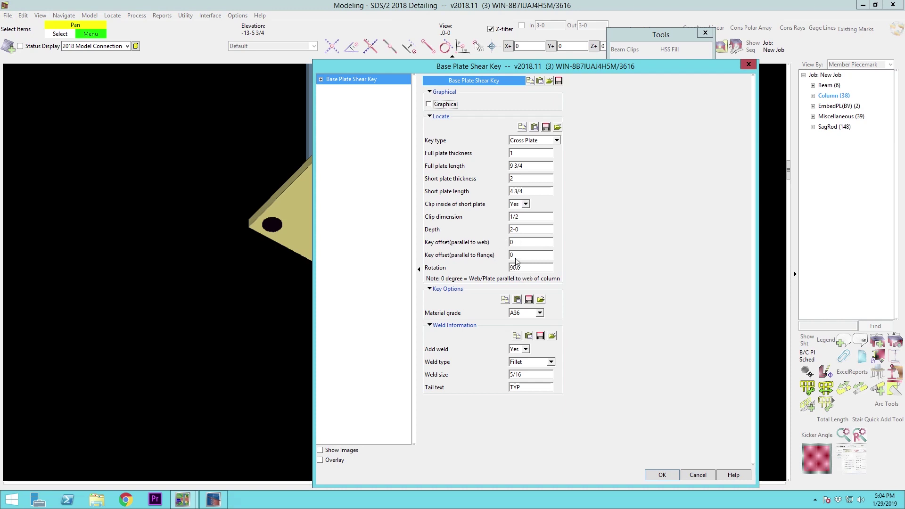
double_click(516, 230)
key("Return")
scroll(363, 256, "up", 2)
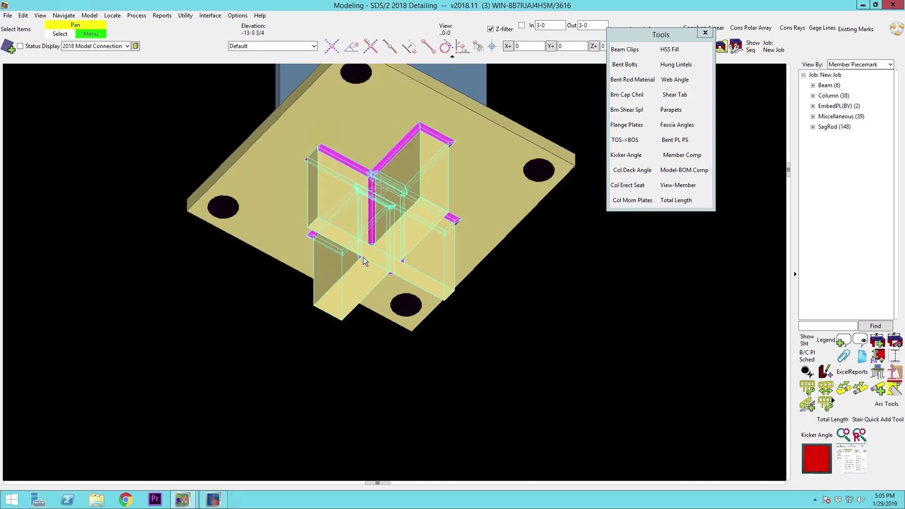
Change the shear key type from cross plate to 3 Plate and set its rotation to 0.
double_click(376, 239)
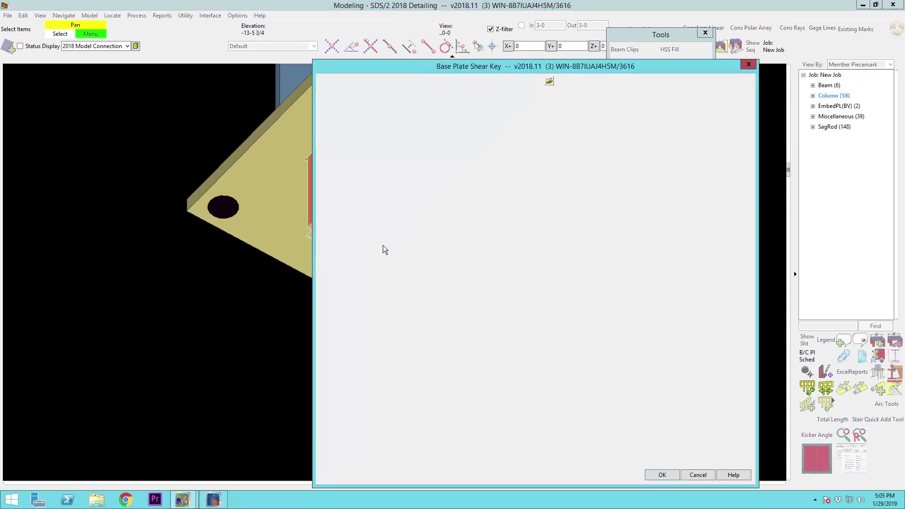
left_click(555, 140)
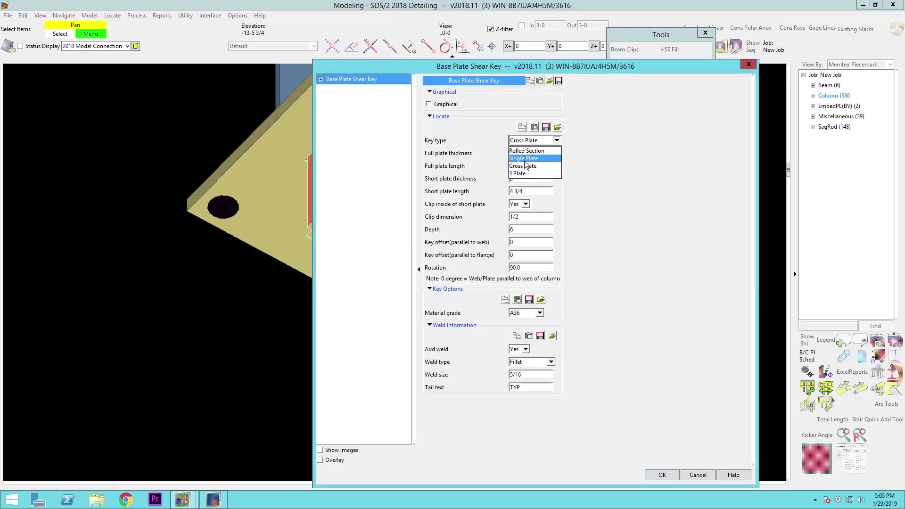
left_click(529, 174)
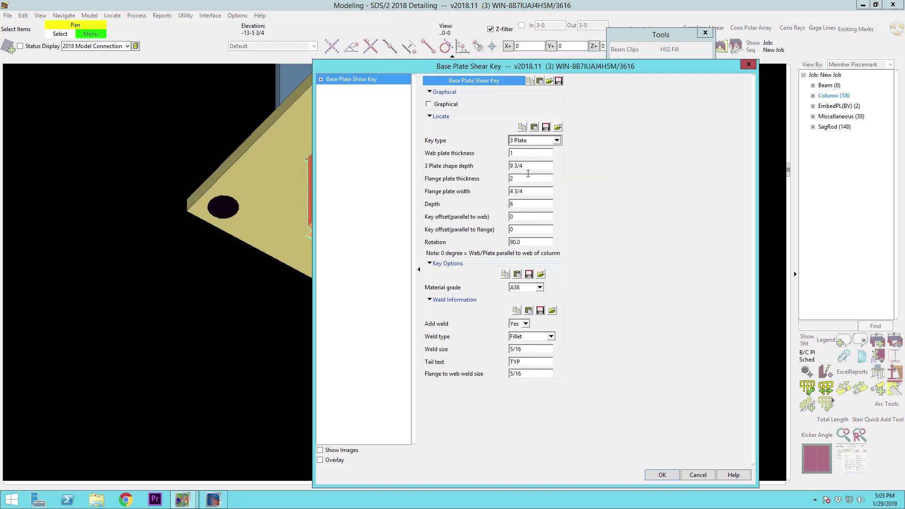
double_click(524, 178)
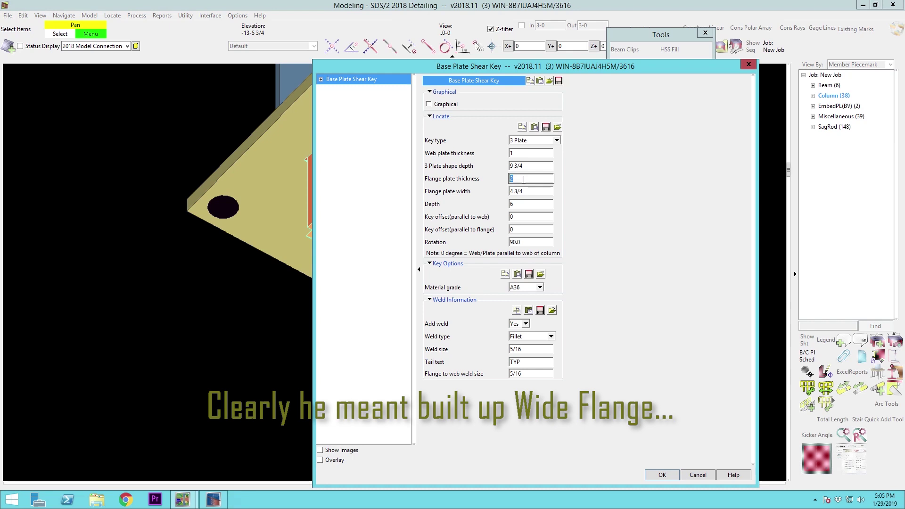
double_click(521, 154)
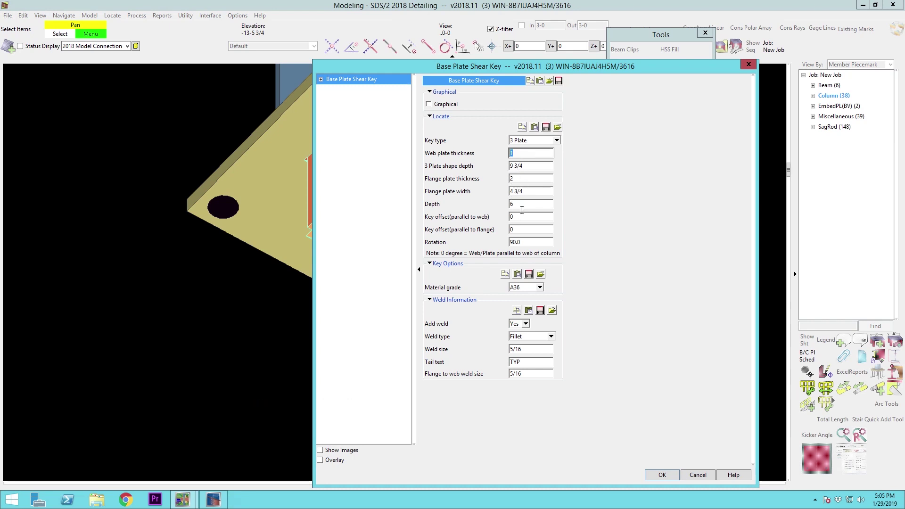
double_click(526, 241)
type("0")
key("Return")
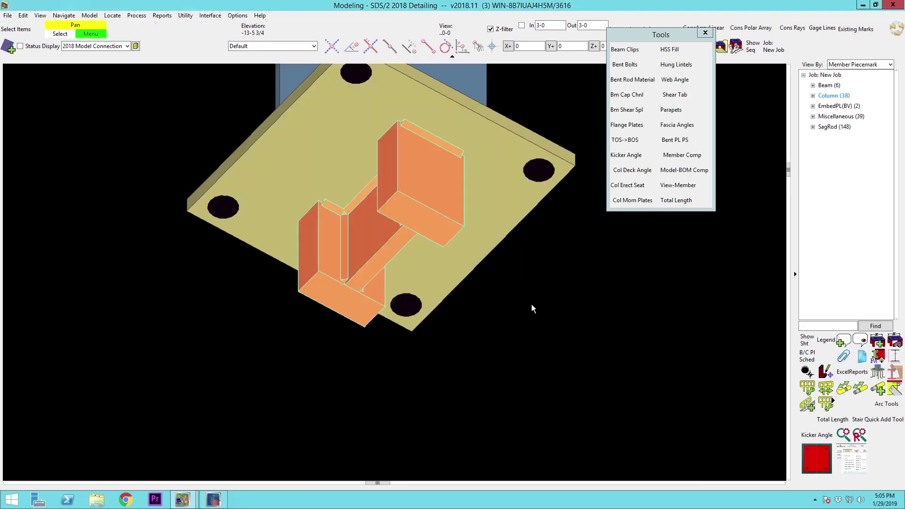
Change the 3 Plate shear key to a Rolled Section with section size w10x33.
middle_click_drag(340, 258, 394, 253)
double_click(405, 243)
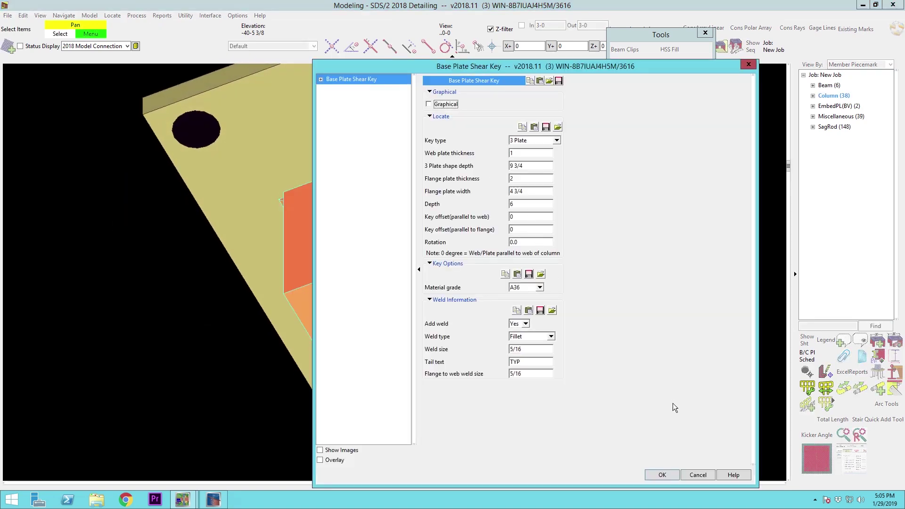
left_click(544, 143)
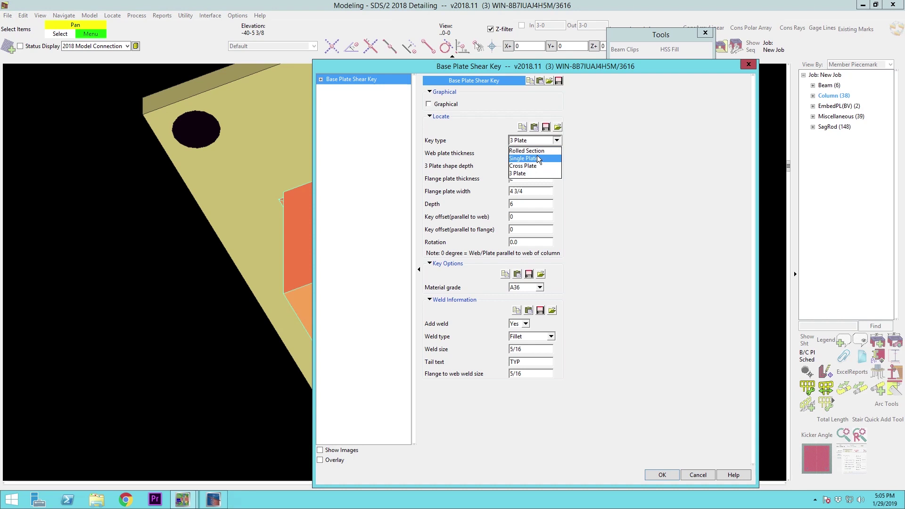
left_click(536, 151)
double_click(535, 151)
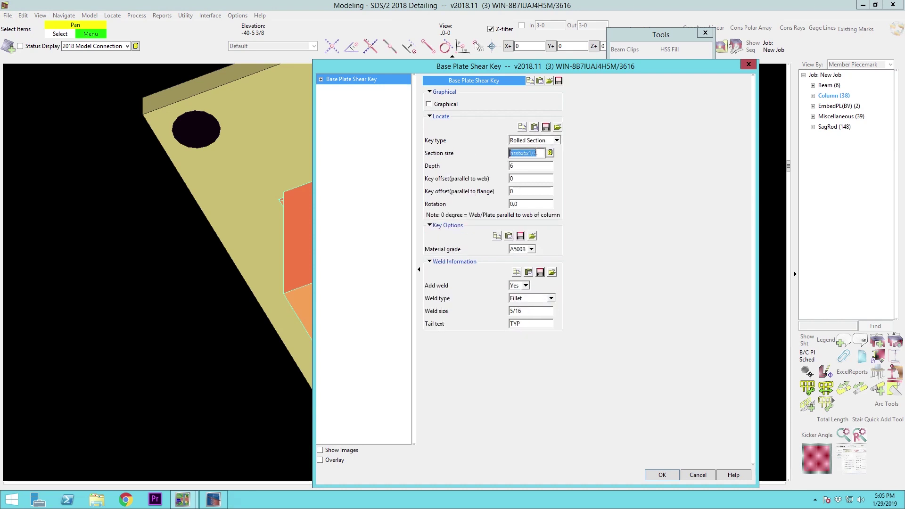
type("w10x33")
key("Return")
Set the rolled shear key's section size to the angle l3x3x1/4 and inspect it below the base plate.
scroll(380, 283, "down", 3)
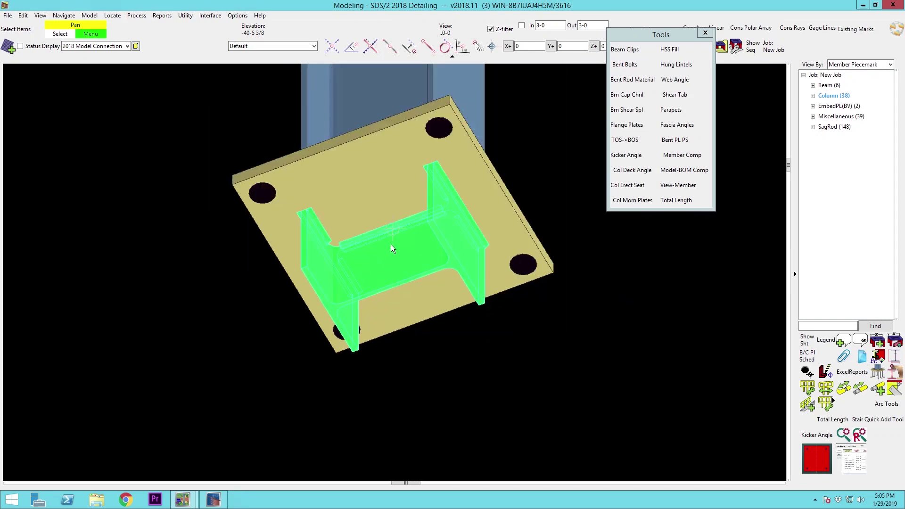
mouse_move(391, 245)
middle_mouse_down("shift")
mouse_move(357, 287)
mouse_move(397, 262)
middle_mouse_up("shift")
double_click(396, 261)
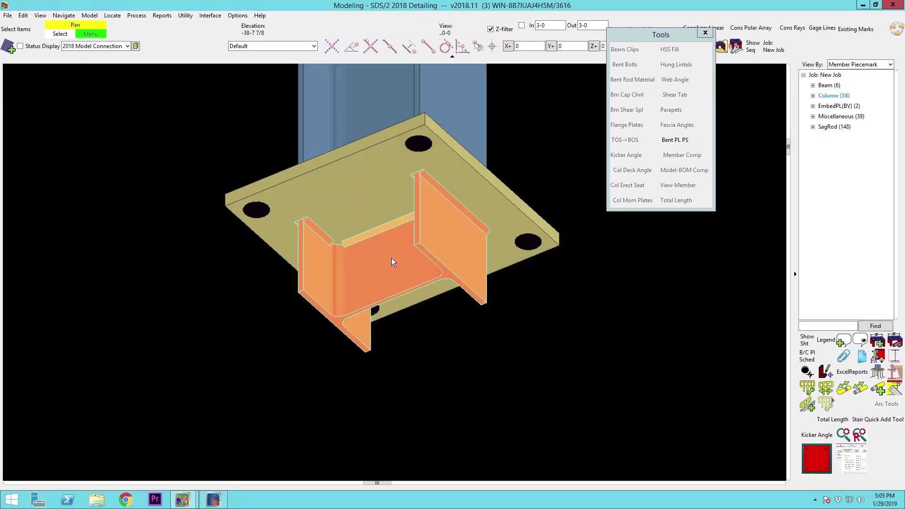
double_click(536, 153)
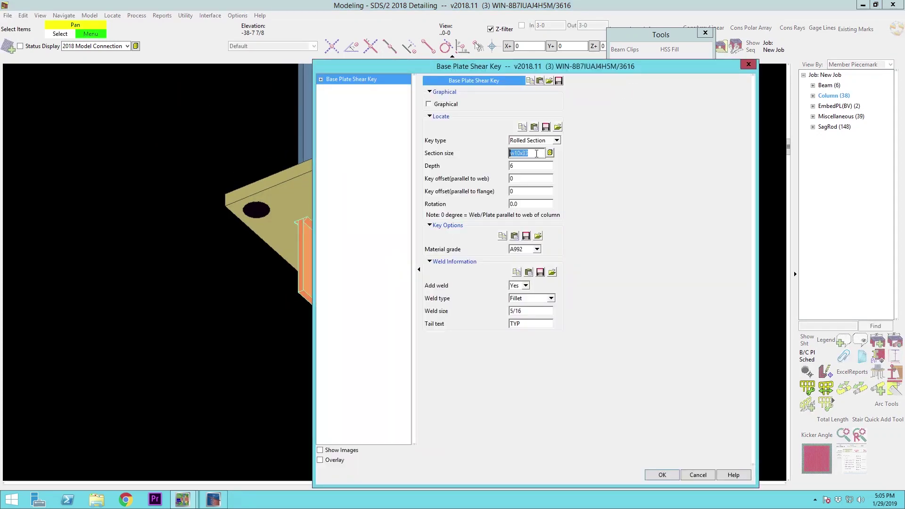
key("BackSpace")
type("l3x3x1/4")
key("Return")
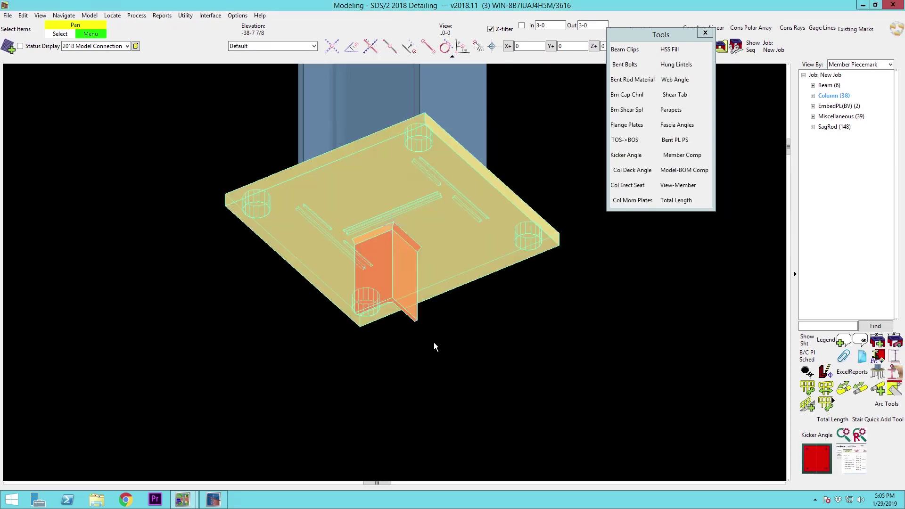
scroll(374, 304, "up", 5)
middle_click_drag(350, 224, 365, 302)
scroll(364, 280, "down", 3)
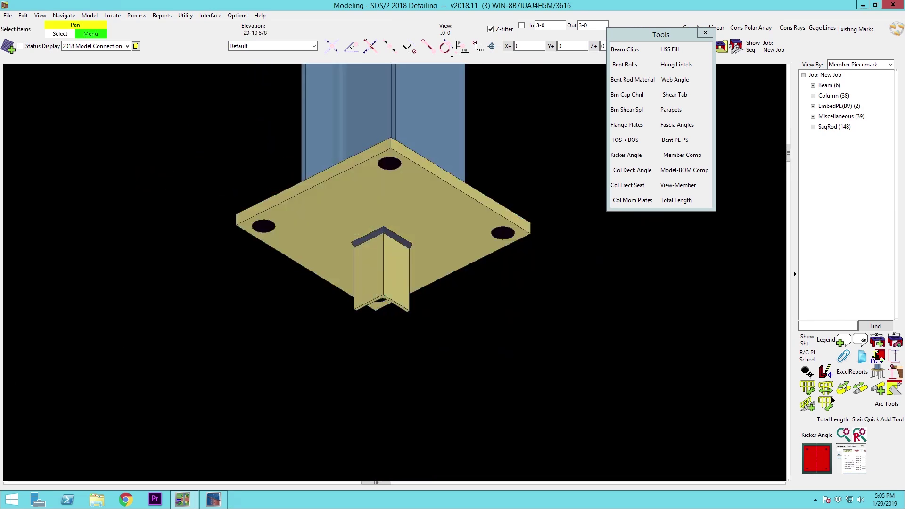